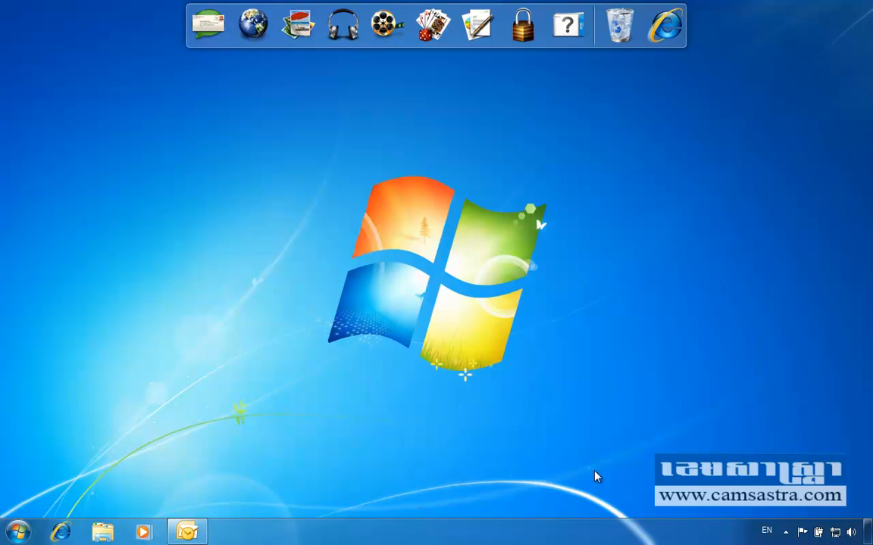
Step: Restore the minimized Outlook Inbox window from the taskbar
left_click(187, 532)
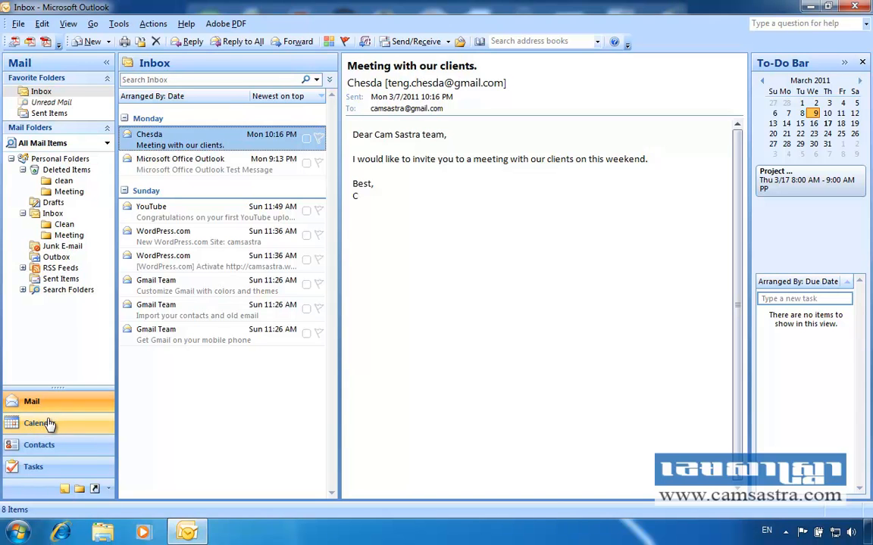
Step: Show the Calendar in Month view for March 2011 and select March 14
left_click(50, 425)
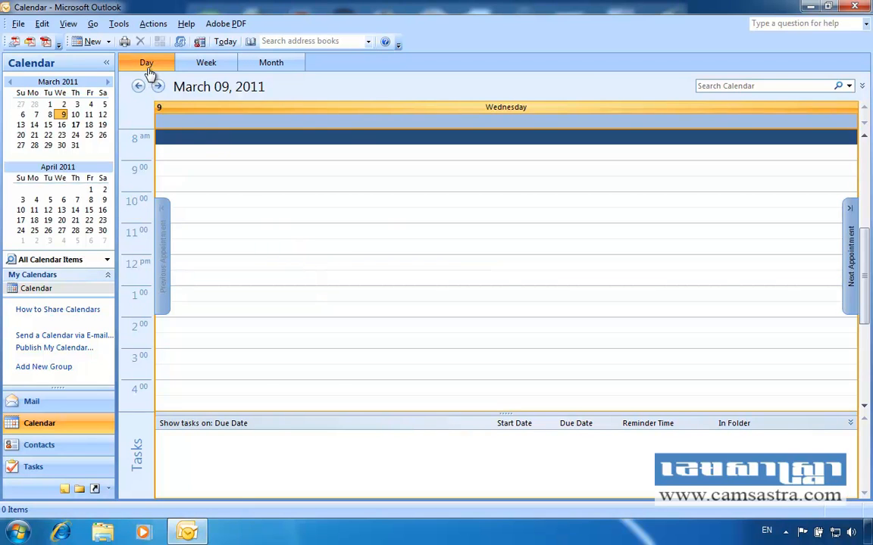
left_click(191, 67)
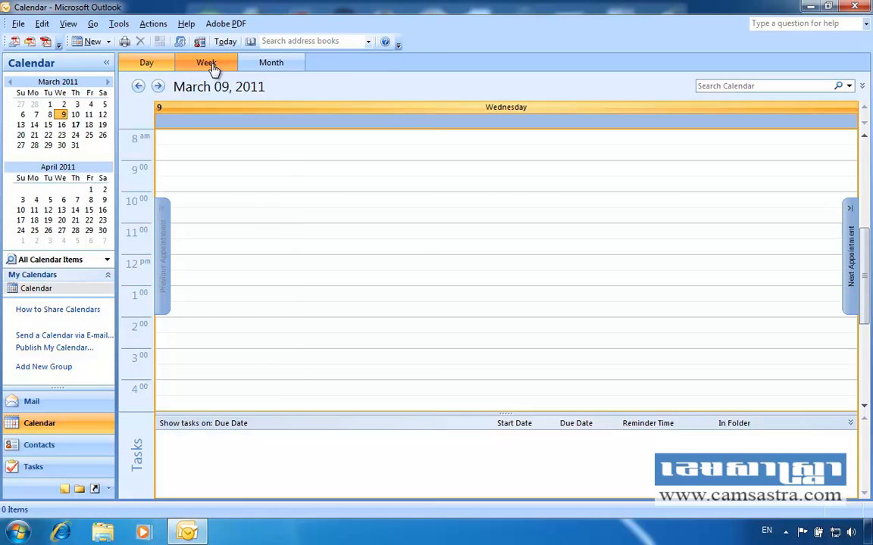
left_click(271, 70)
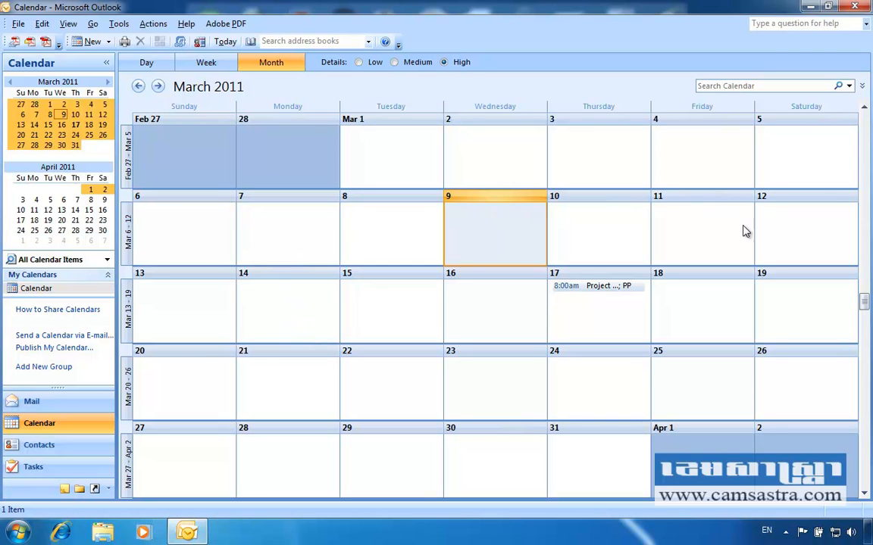
left_click(275, 303)
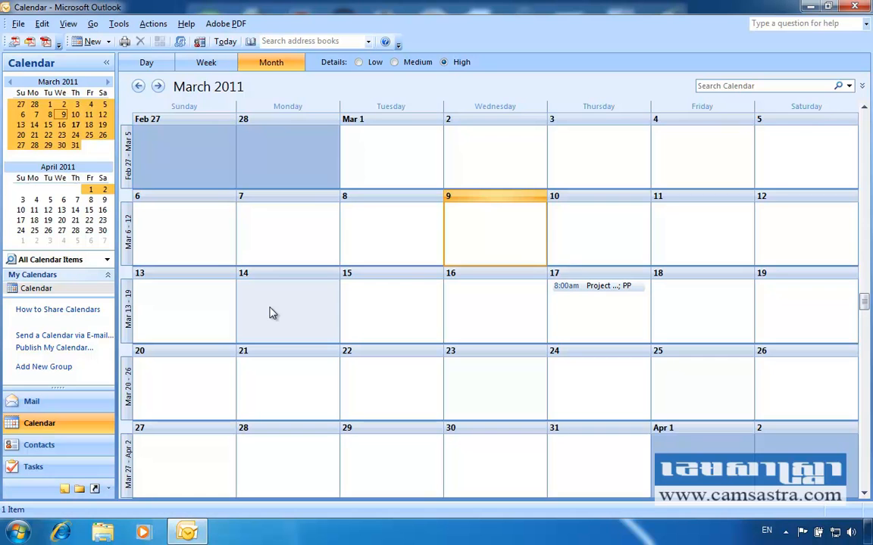
Step: Create a new appointment on Monday 3/14/2011 with the subject 'Project 1'
right_click(271, 313)
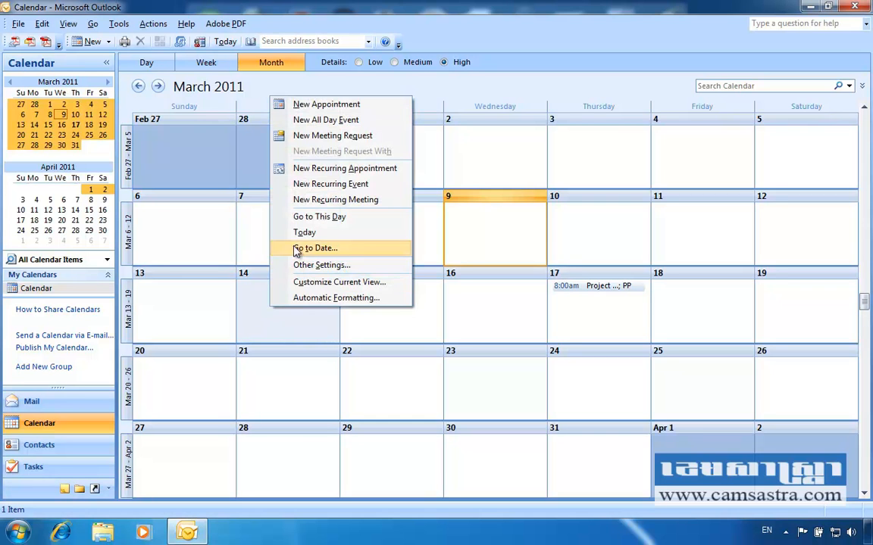
left_click(320, 111)
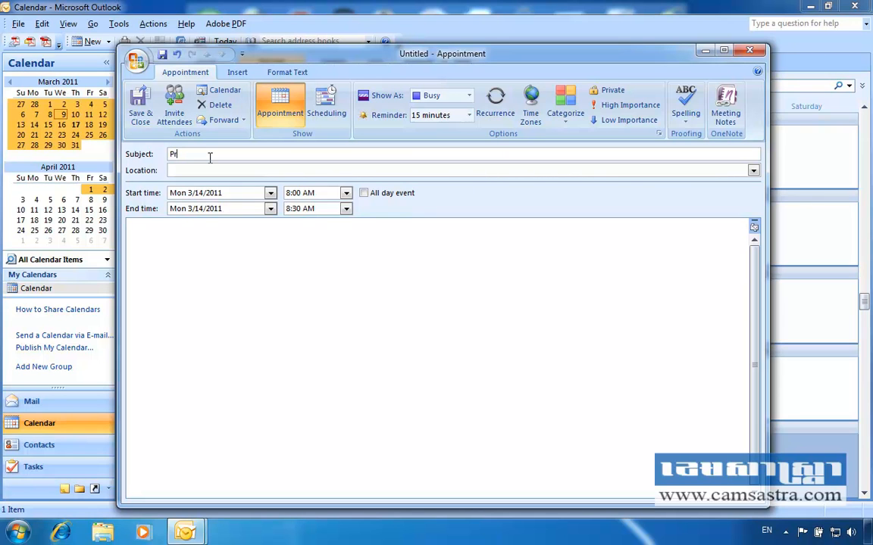
type("t 1")
Step: Set the Project 1 location to Office, running 2:00 PM to 3:00 PM
left_click(190, 171)
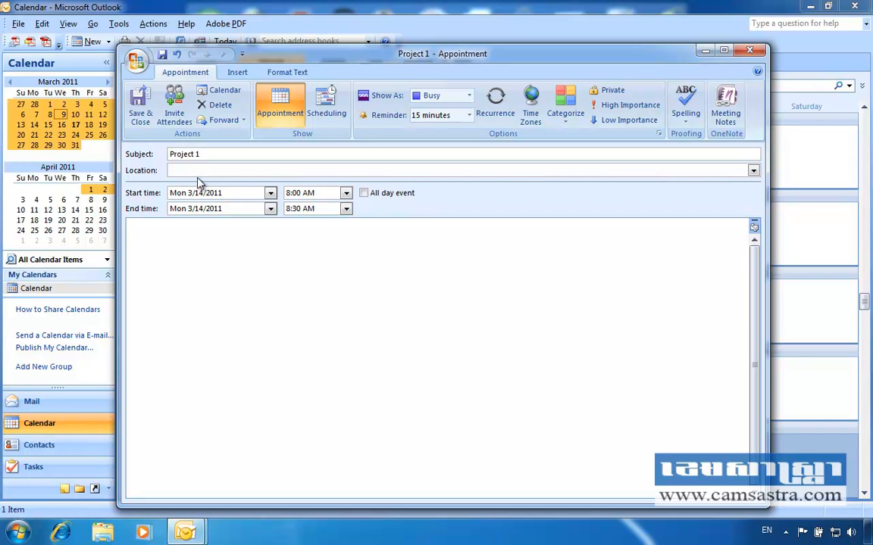
type("Office")
left_click(345, 194)
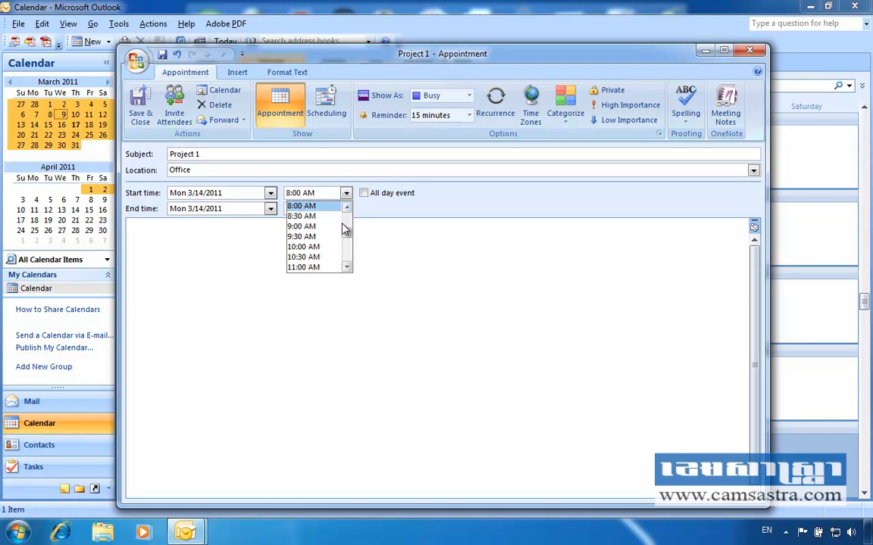
left_click_drag(347, 234, 347, 244)
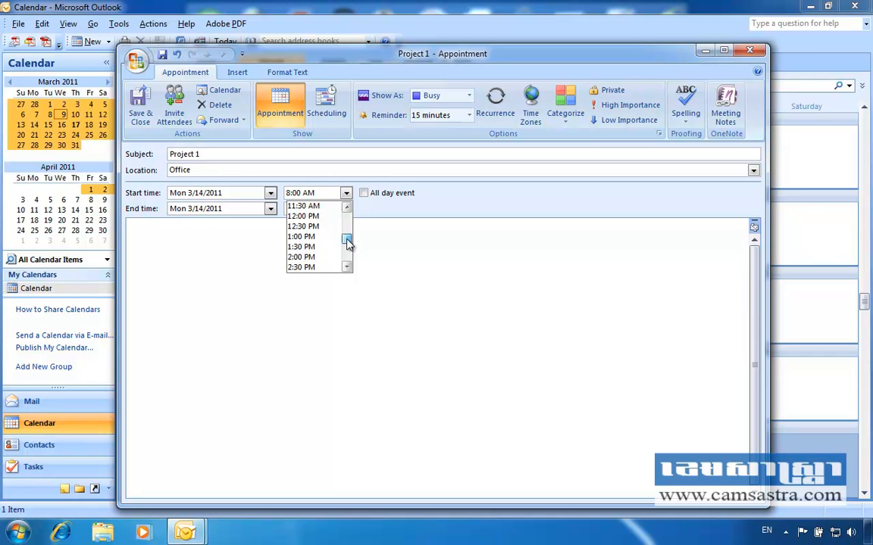
left_click(306, 258)
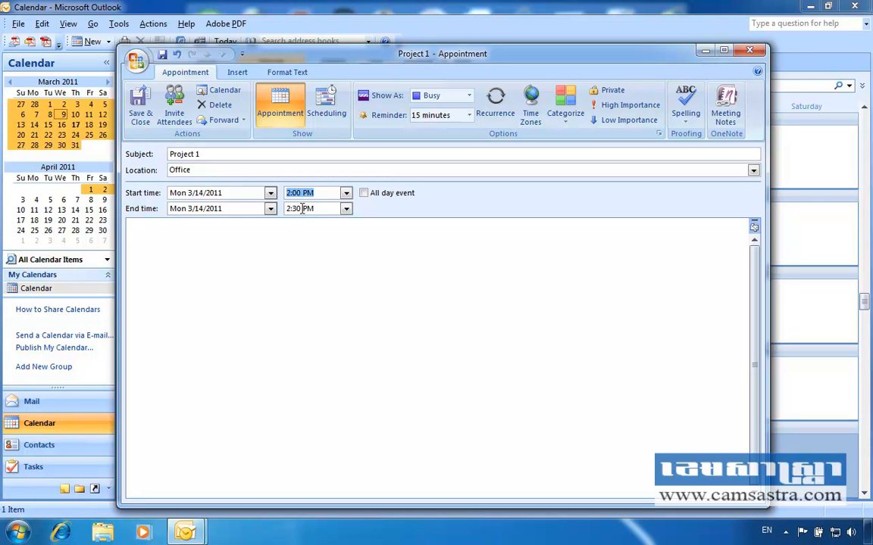
left_click(346, 212)
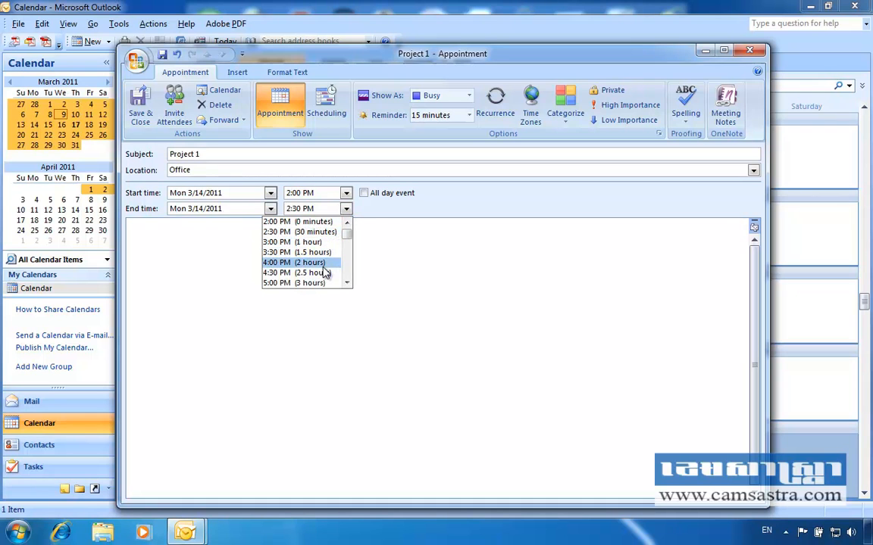
left_click(283, 243)
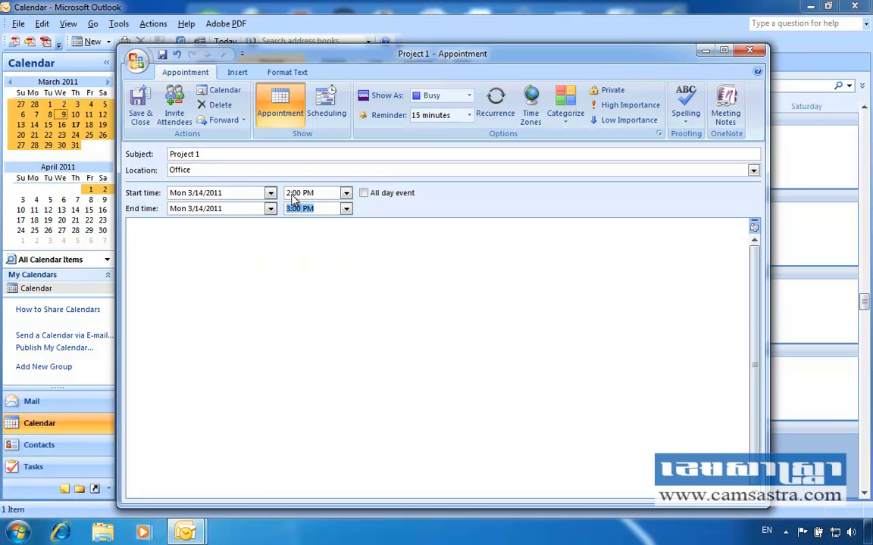
left_click(132, 236)
Step: Write the notes 1, 2 and 3 on separate lines in the appointment body
type("1")
key("Return")
type("2")
key("Return")
type("3")
key("Return")
Step: Save and close the Project 1 appointment, then select March 30 in the month calendar
left_click(142, 114)
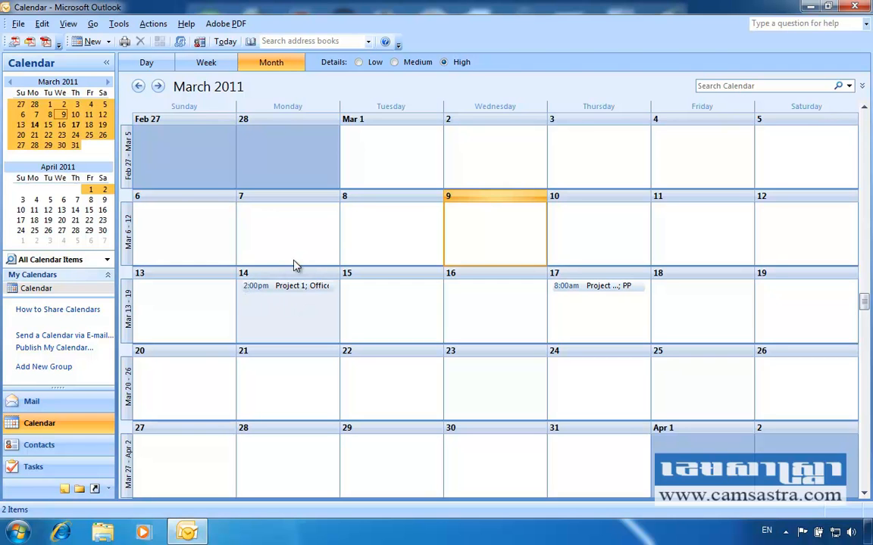
mouse_move(248, 298)
mouse_move(286, 299)
left_click(503, 453)
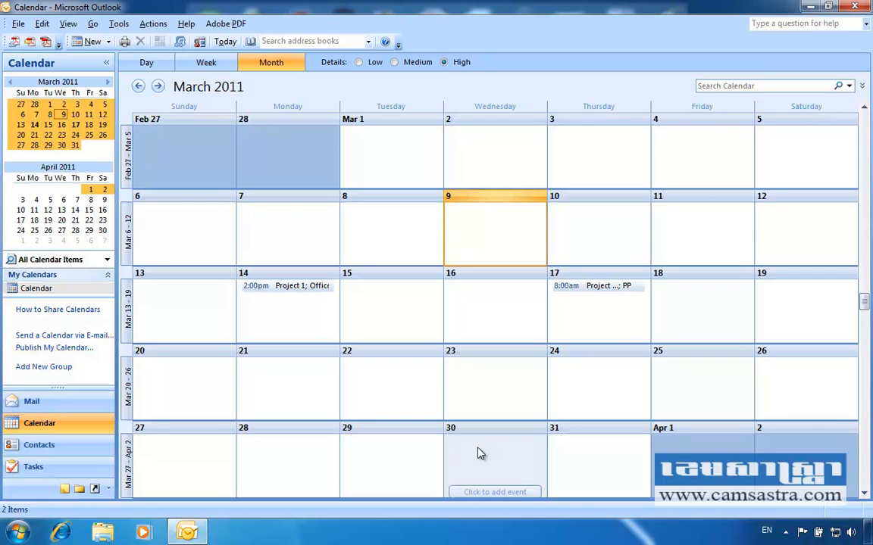
right_click(478, 453)
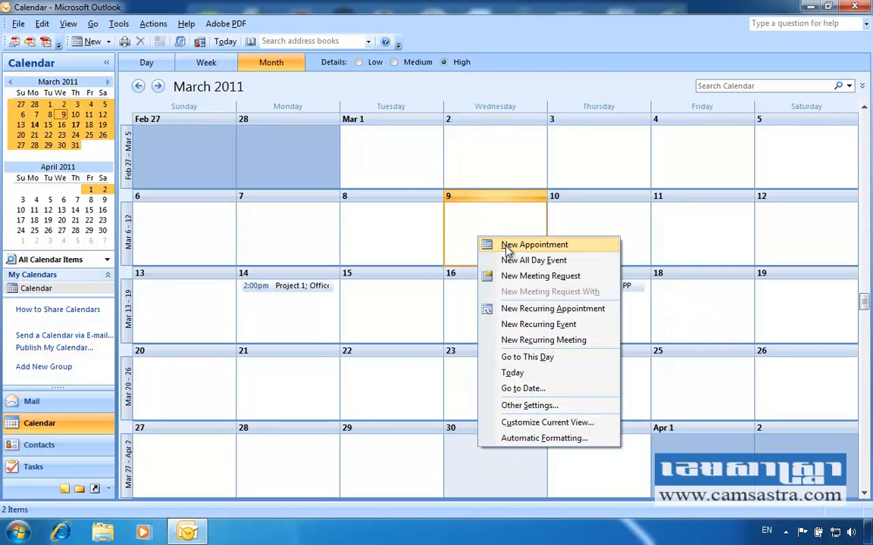
left_click(415, 408)
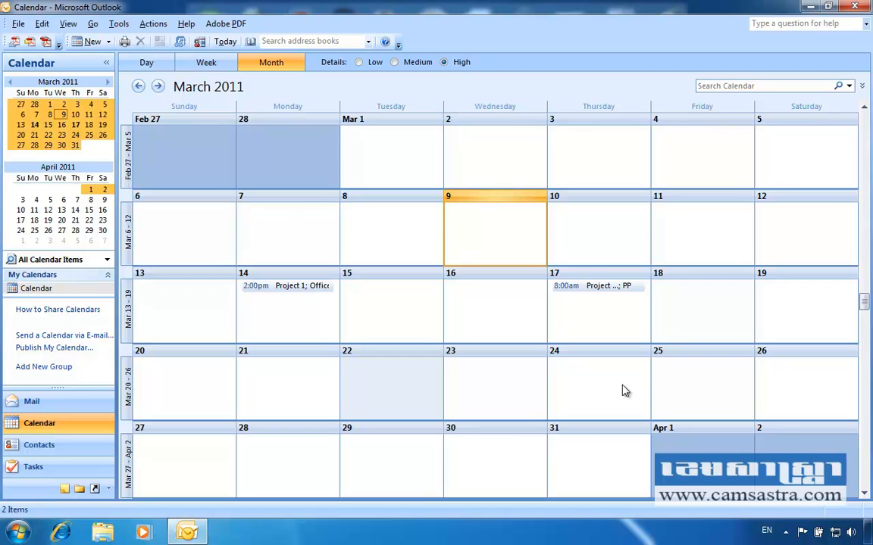
Step: Select March 25 and create a New Meeting Request for that day
left_click(673, 381)
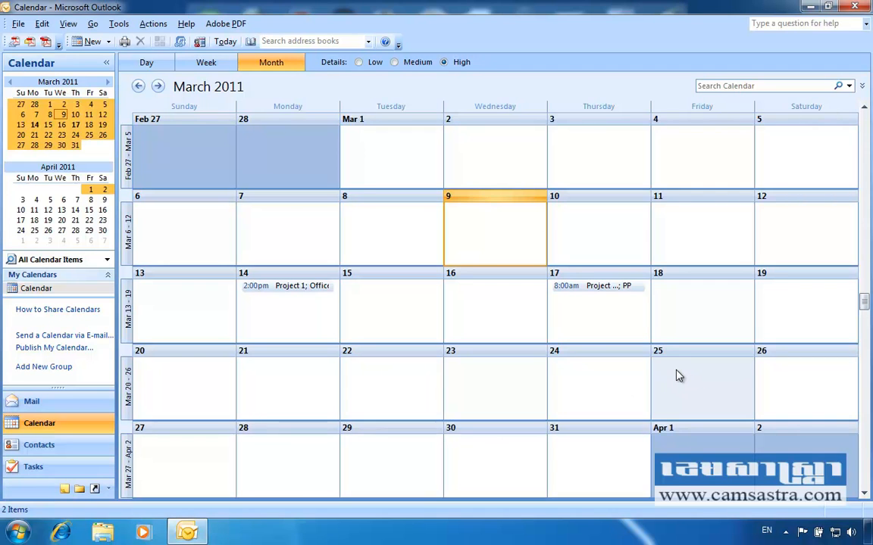
right_click(677, 375)
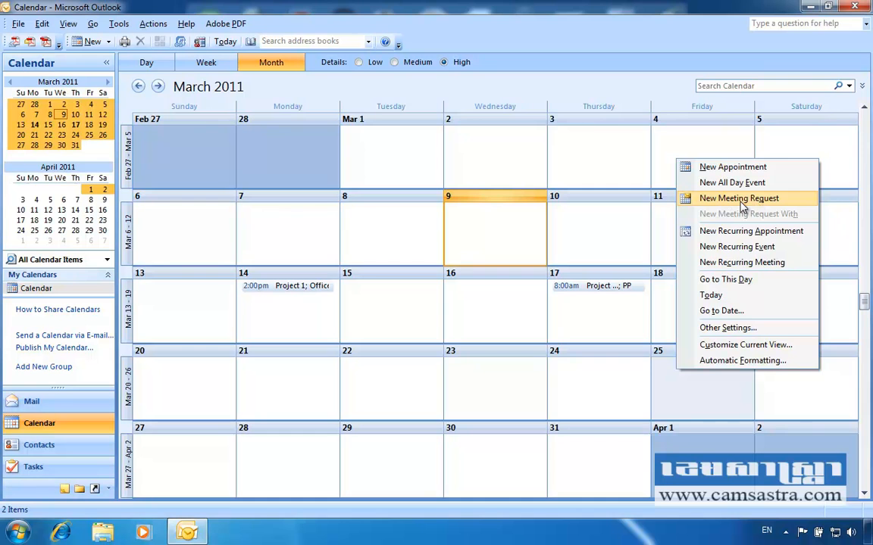
left_click(741, 201)
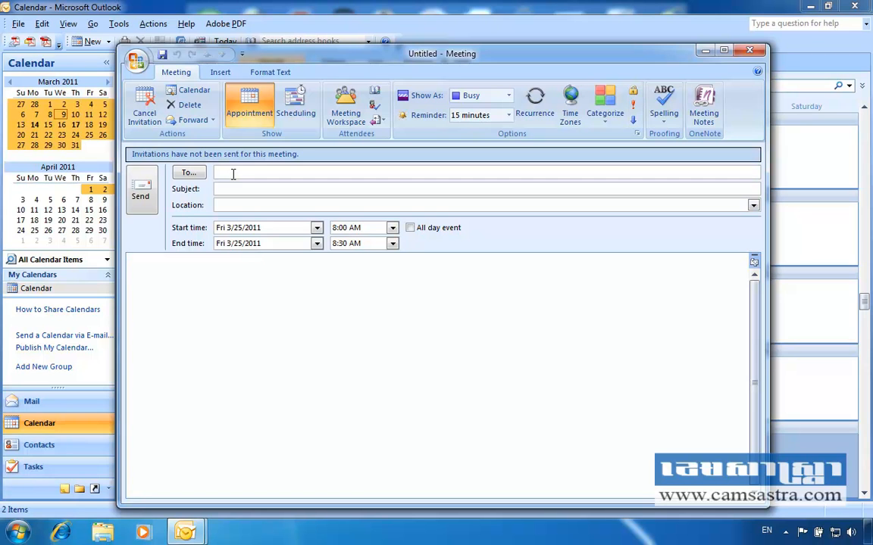
Step: Enter two invitees' e-mail addresses in To and set the subject to 'Project 2'
type(";")
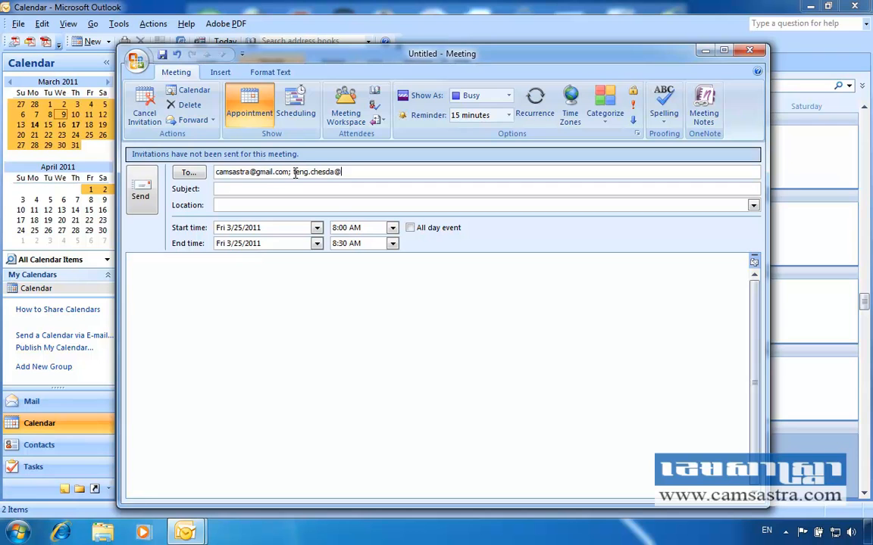
key("Tab")
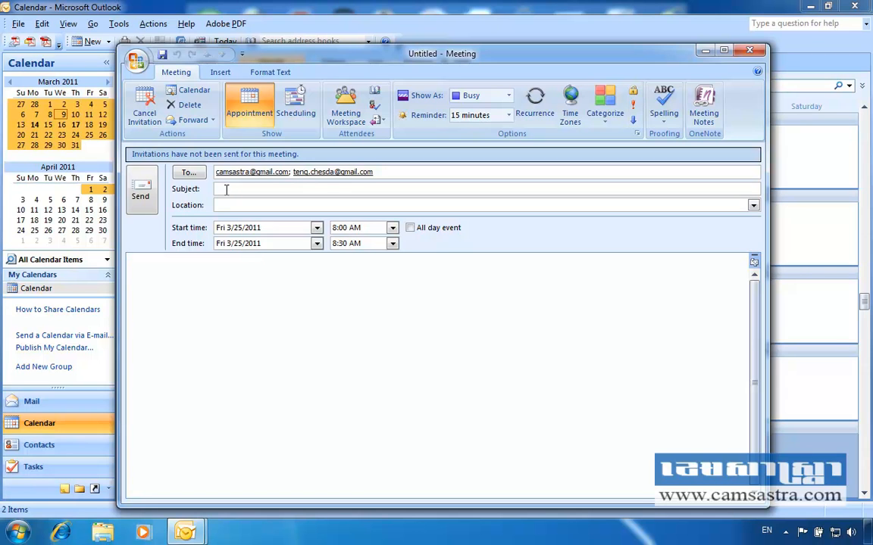
type("Project 2")
Step: Enter 'PP office' as the meeting's location
left_click(232, 204)
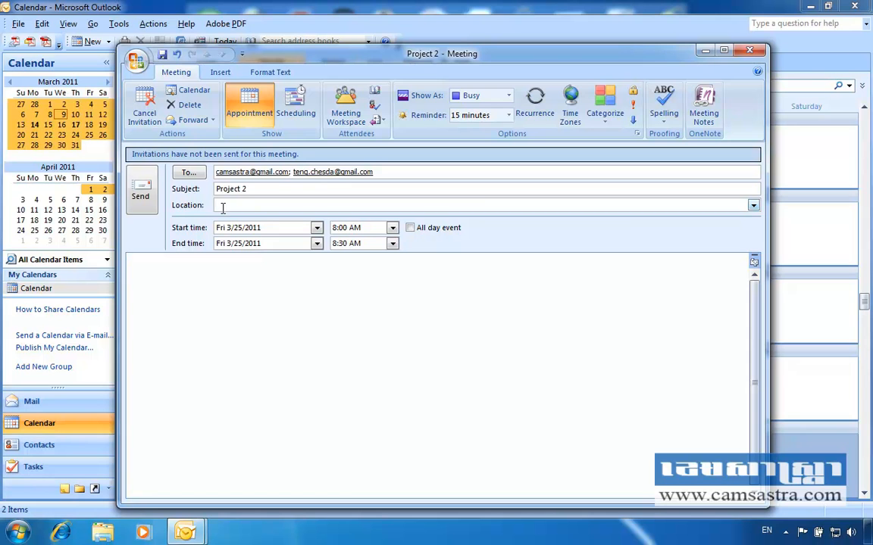
type("Prof")
Step: Set the meeting to start at 9:00 AM and end at 11:00 AM (2 hours)
left_click(392, 229)
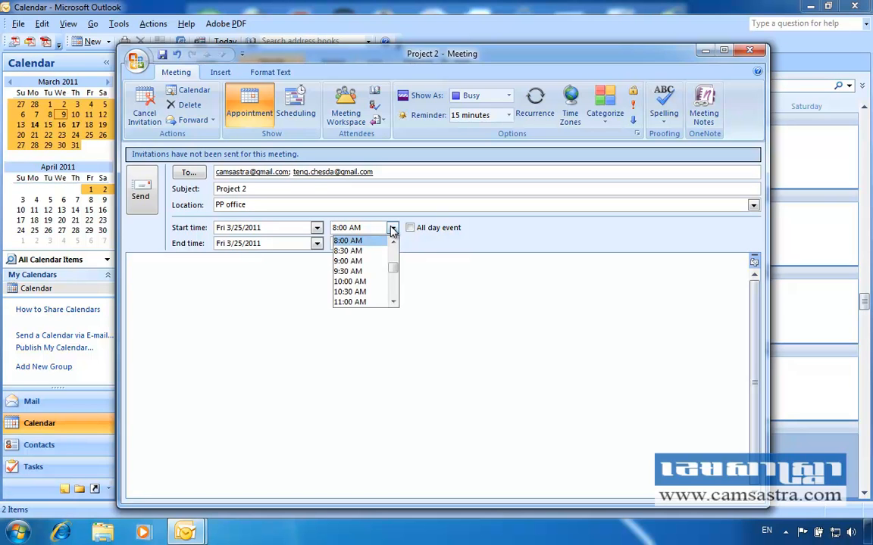
left_click(366, 261)
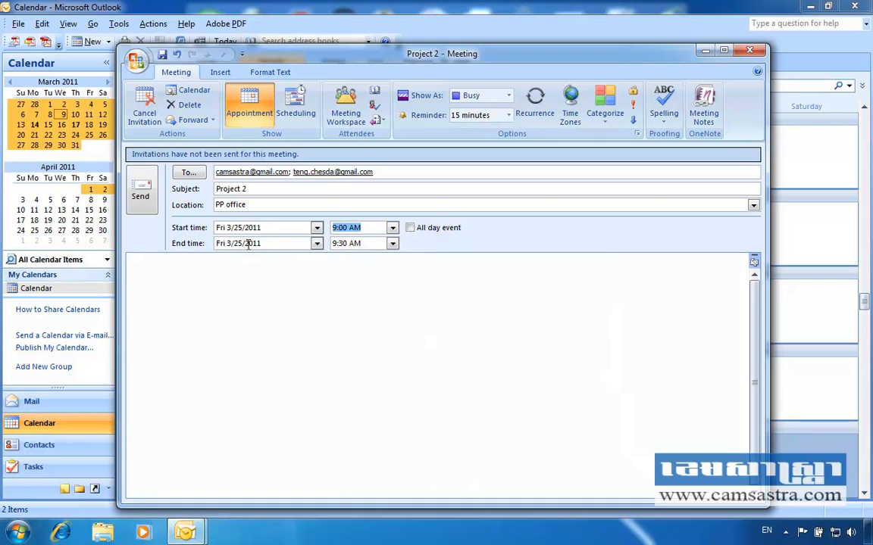
left_click(393, 244)
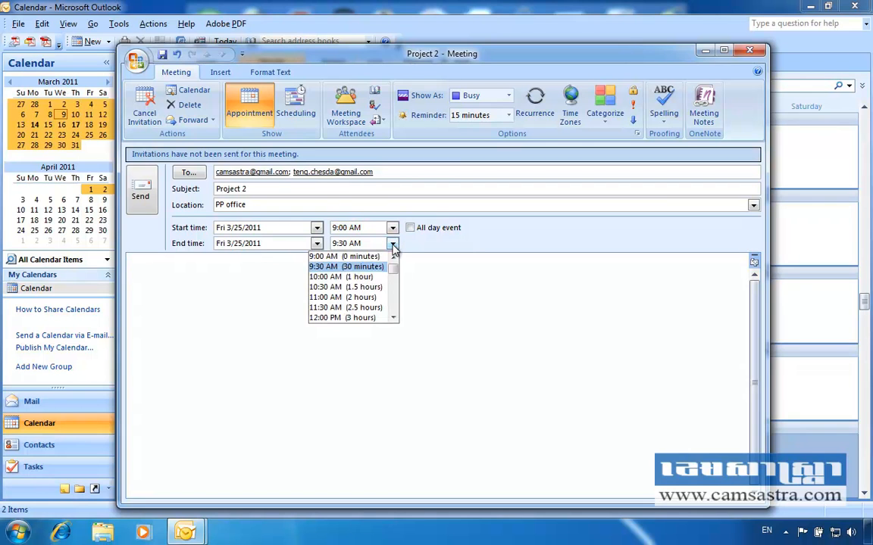
left_click(365, 298)
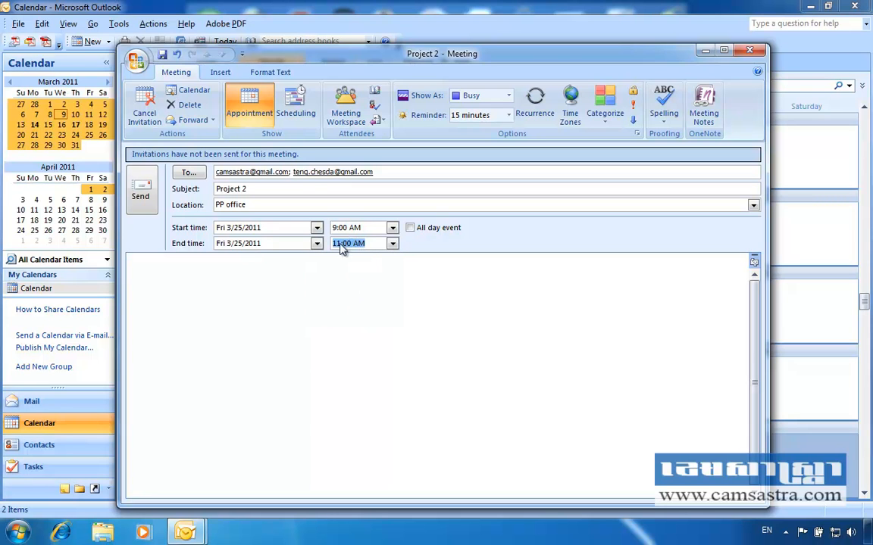
left_click(272, 266)
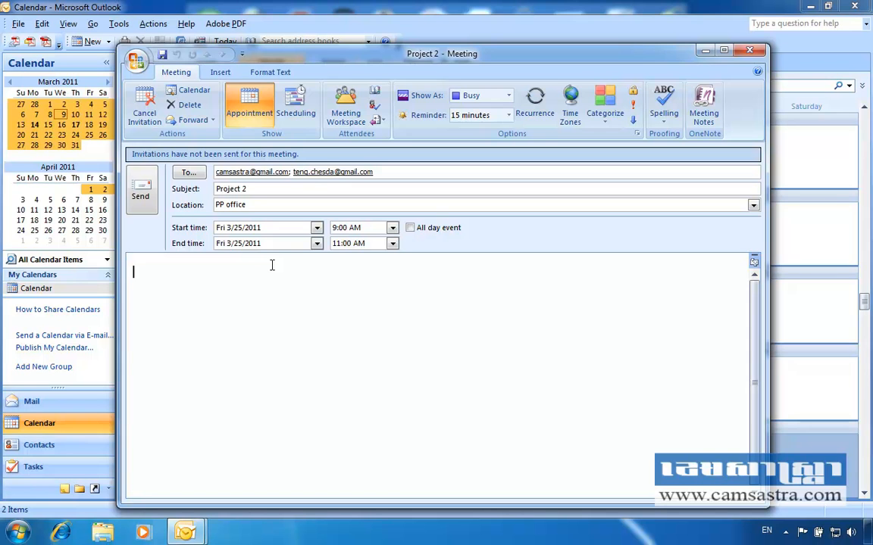
Step: Enter '1' as the first line of notes in the Project 2 meeting body
type("1")
key("Return")
key("Return")
Step: Keep Project 2 as a timed 9:00–11:00 AM meeting, not all-day, and send it
left_click(411, 228)
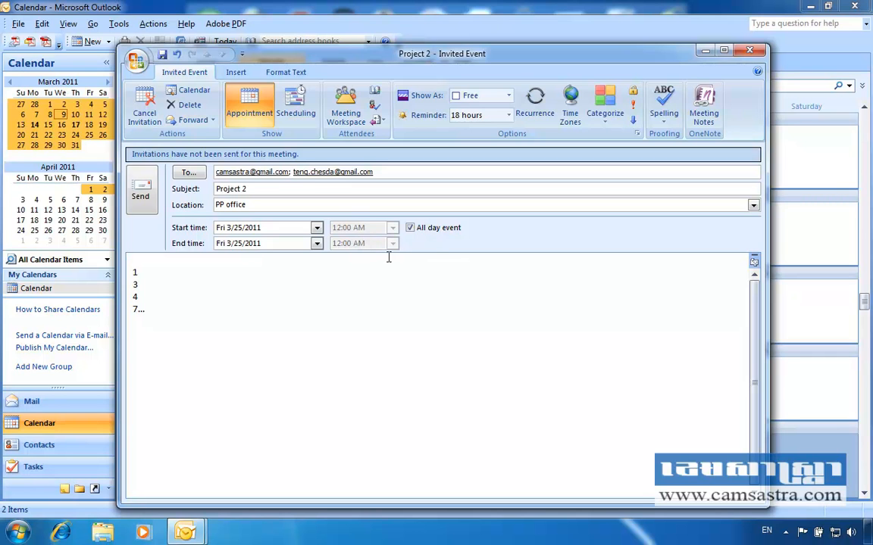
left_click(410, 228)
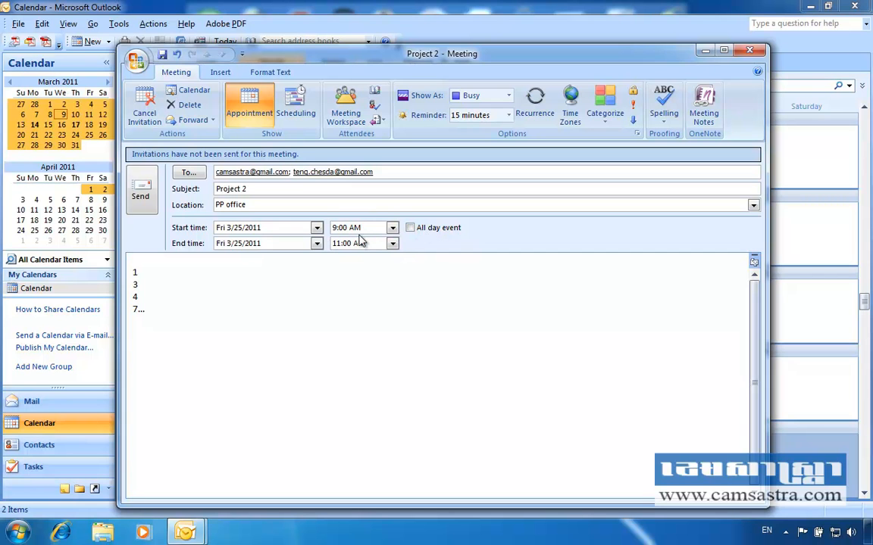
left_click(411, 230)
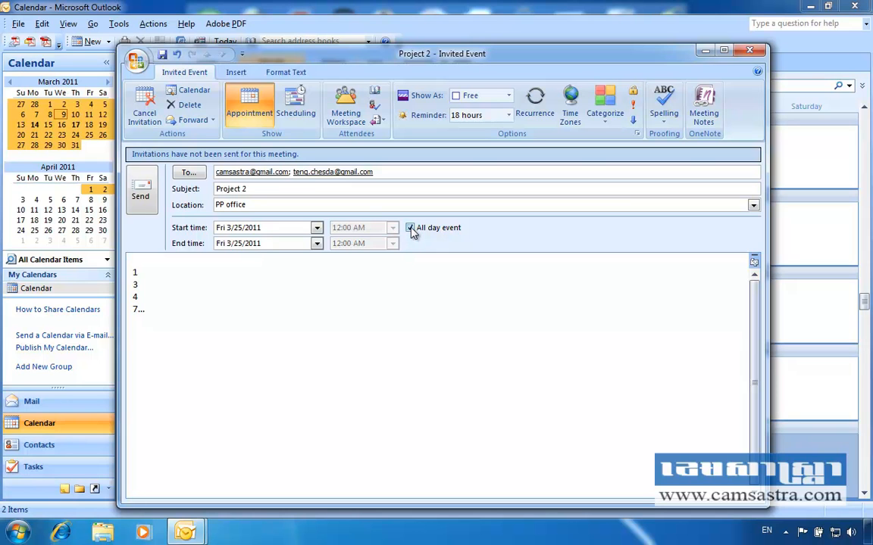
left_click(411, 228)
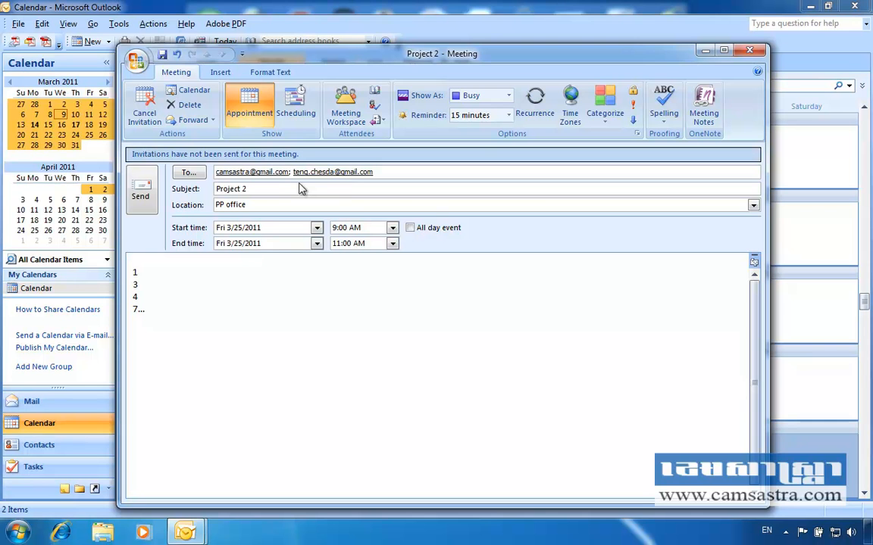
left_click(139, 193)
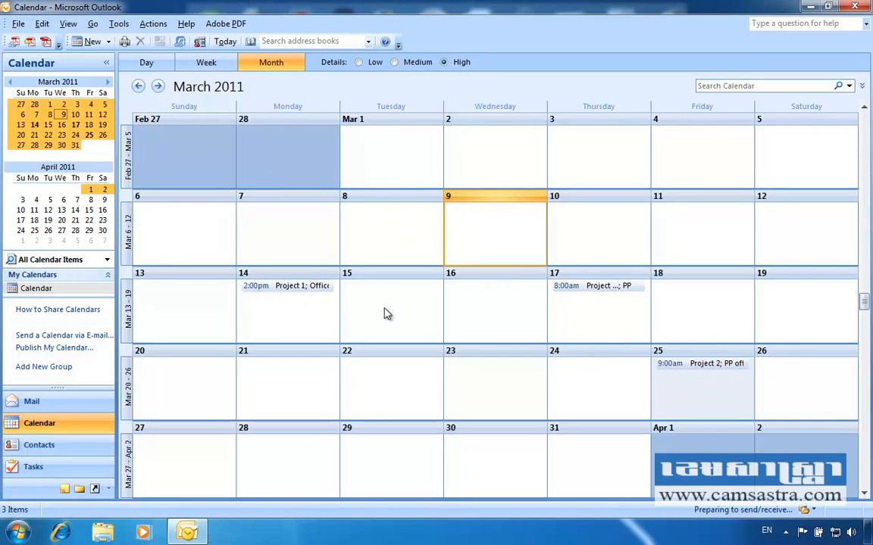
left_click(665, 370)
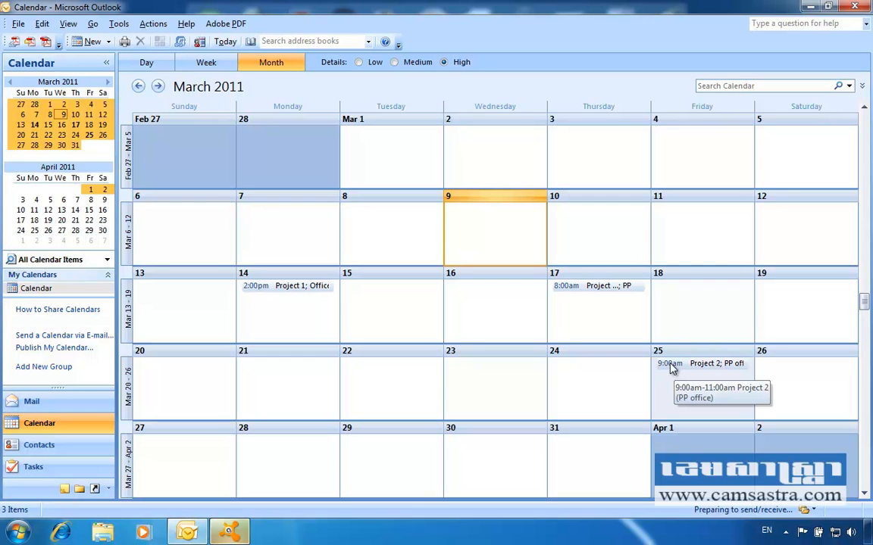
double_click(670, 364)
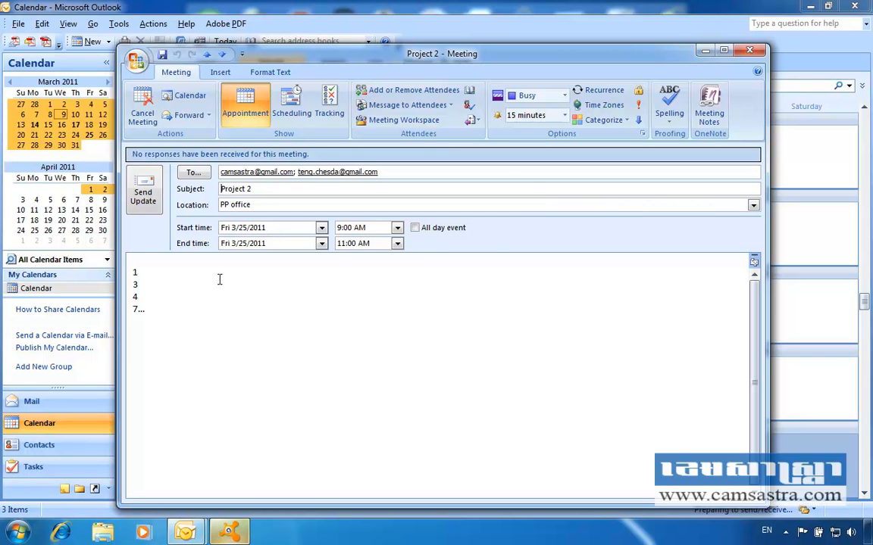
left_click(750, 51)
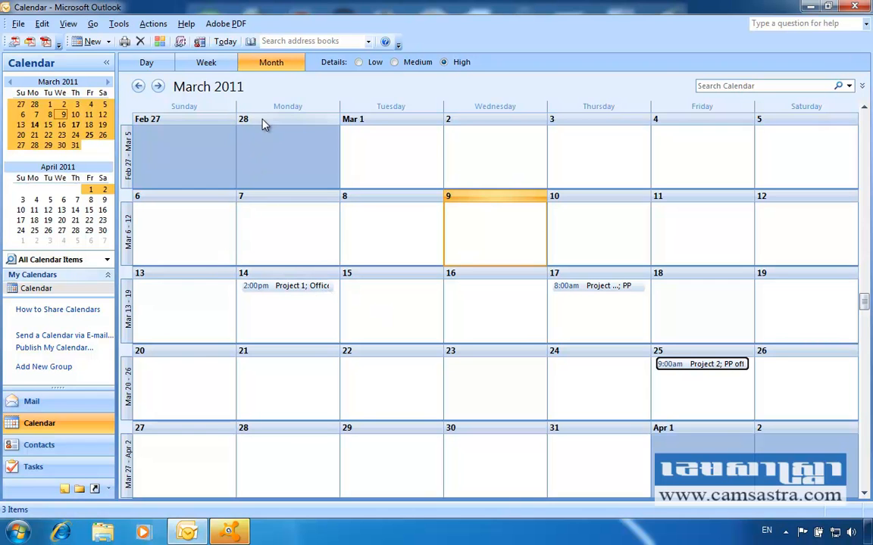
Step: Create a new recurring meeting on March 7 from that day's context menu
left_click(261, 228)
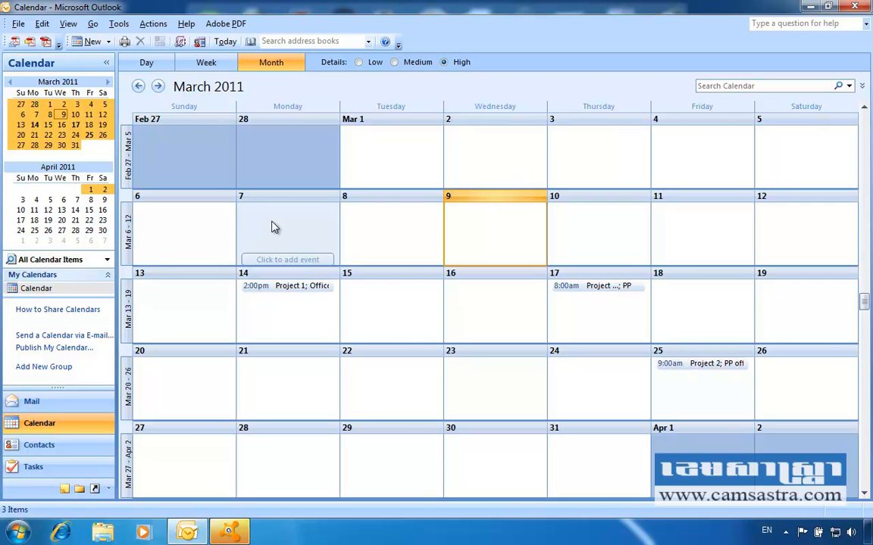
right_click(274, 228)
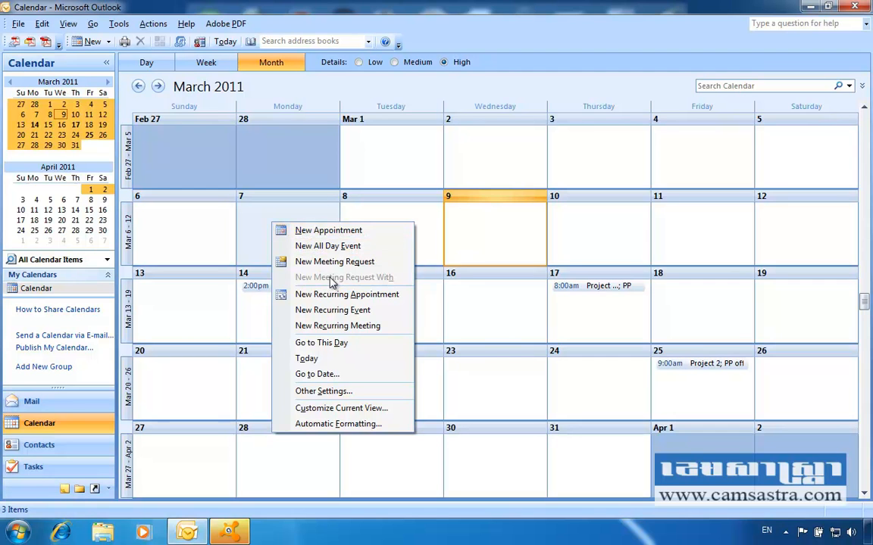
left_click(358, 328)
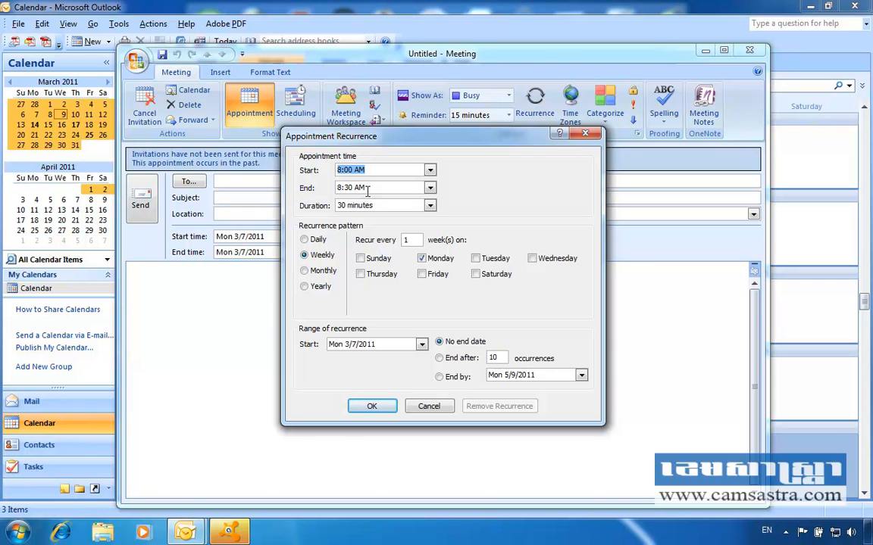
left_click(304, 271)
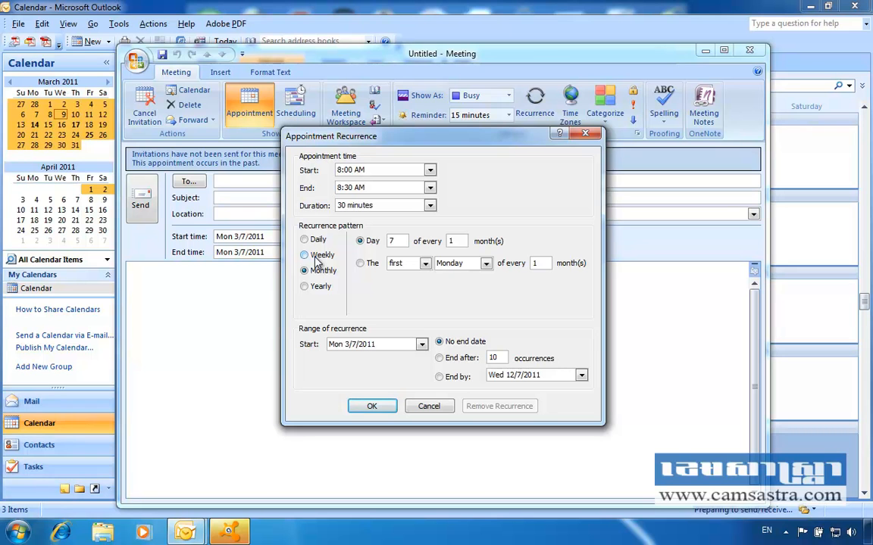
left_click(306, 240)
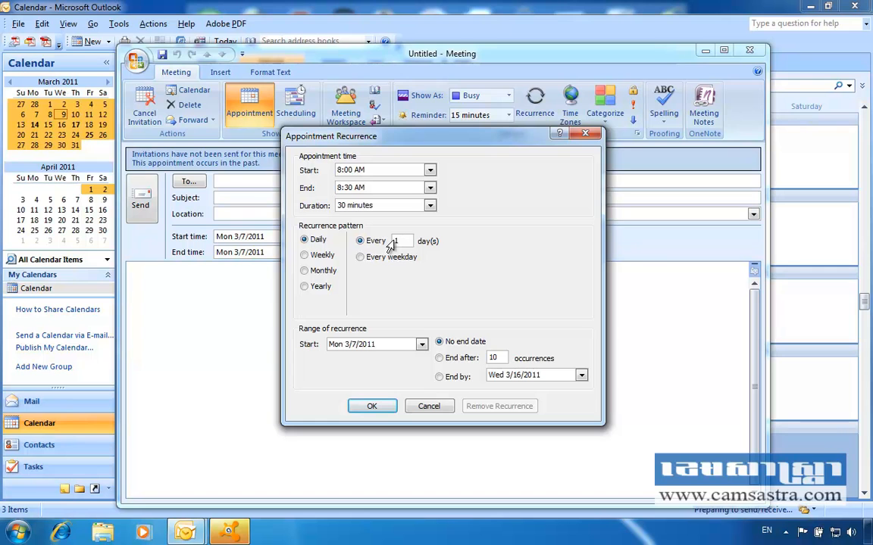
left_click(316, 257)
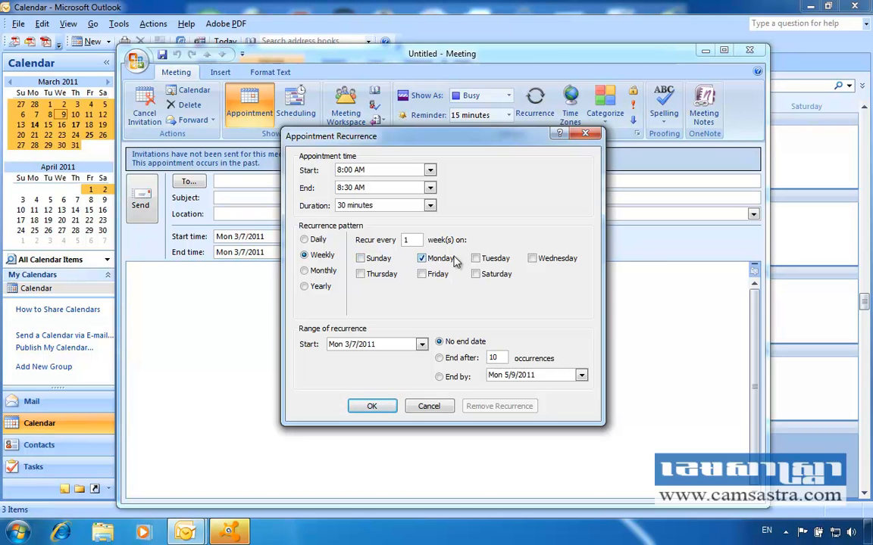
Step: Set the recurrence to Monthly, day 7 of every 1 month, and confirm it
left_click(323, 273)
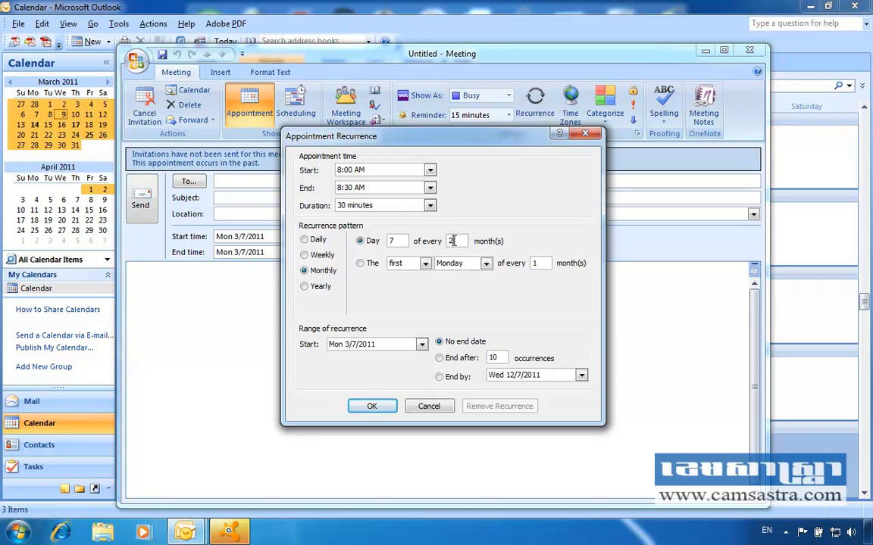
left_click_drag(454, 241, 443, 242)
left_click(373, 409)
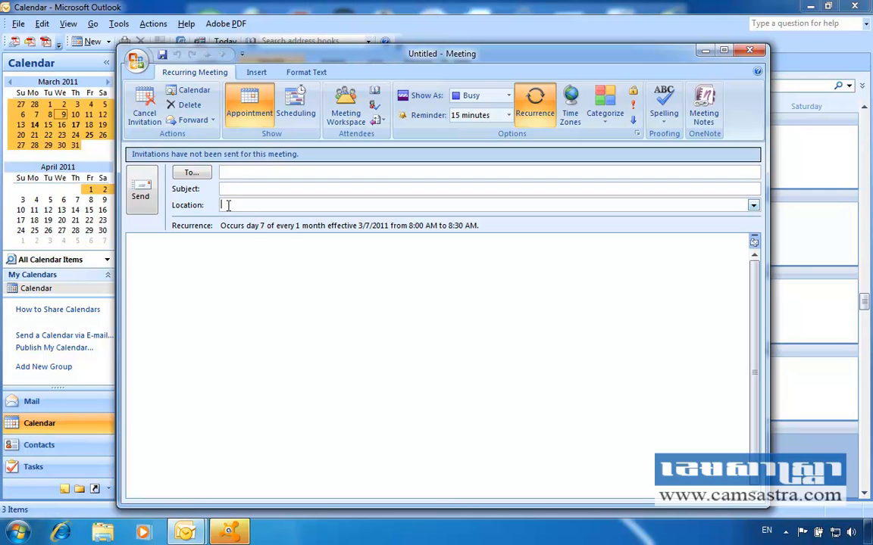
Step: Place the cursor in the untitled recurring meeting's message body before discarding it
left_click(158, 250)
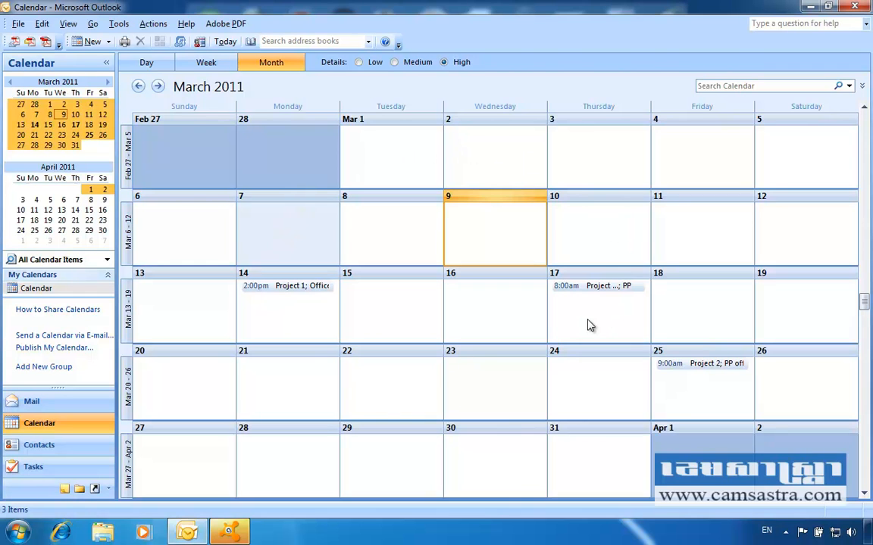
mouse_move(586, 323)
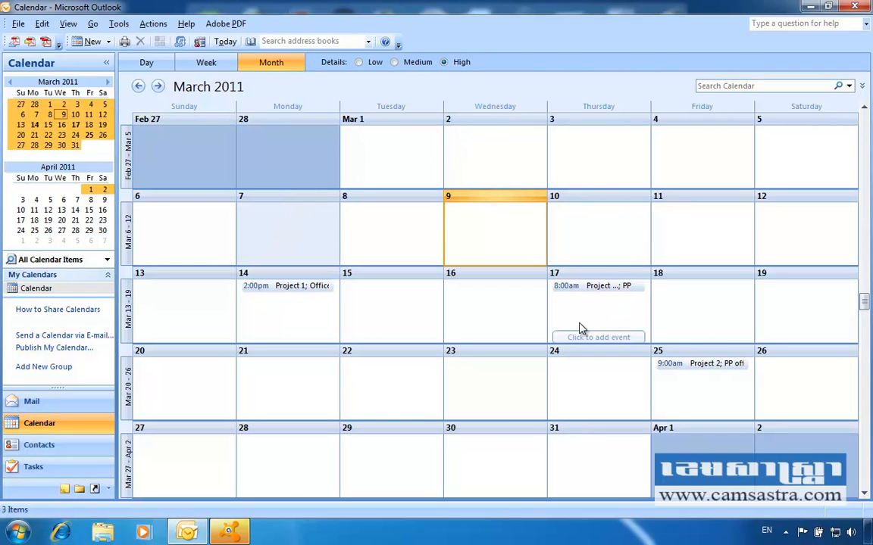